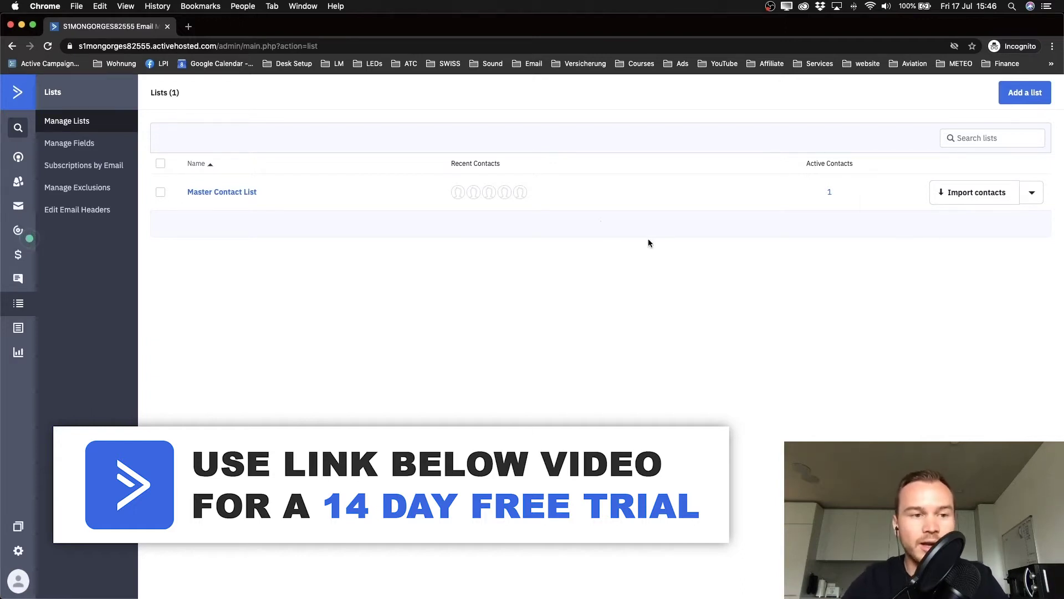
Step: Open the Lists page showing Master Contact List with 1 active contact
left_click(20, 305)
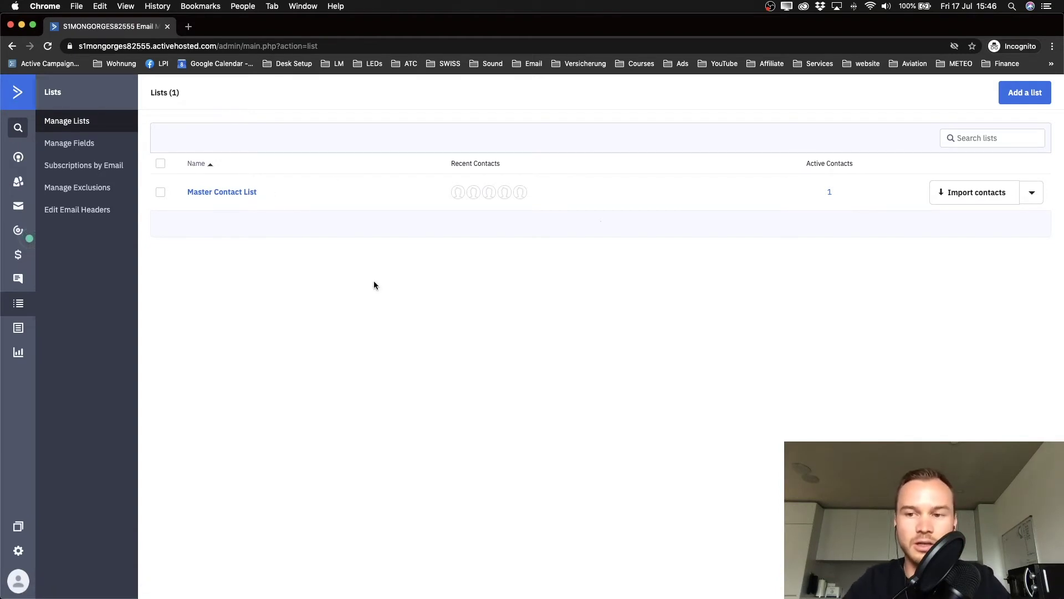
Step: Start a copy-and-paste import into Master Contact List and accept the CCPA terms
left_click(965, 193)
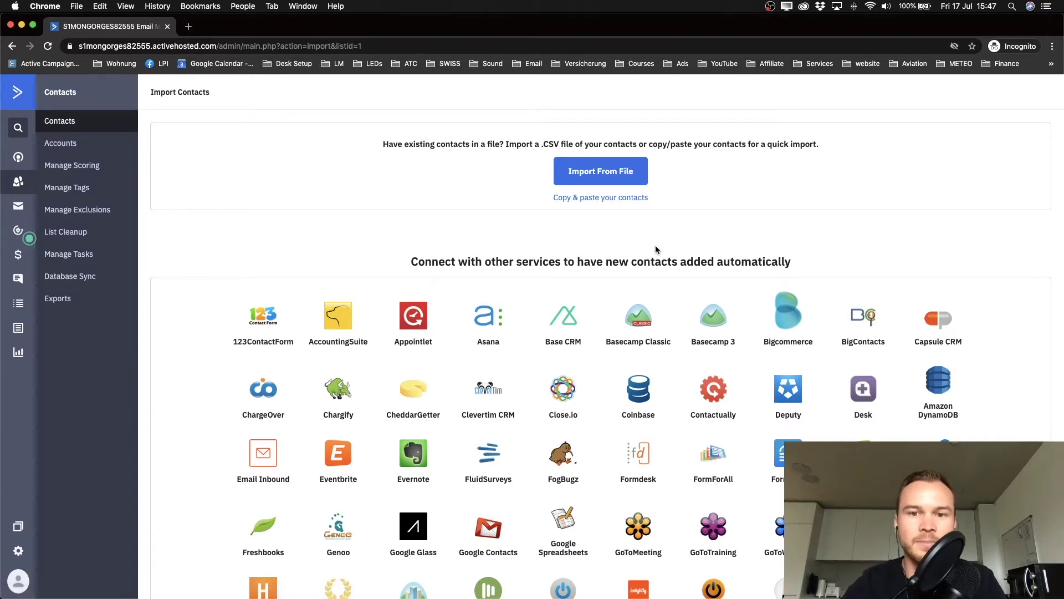
left_click(601, 200)
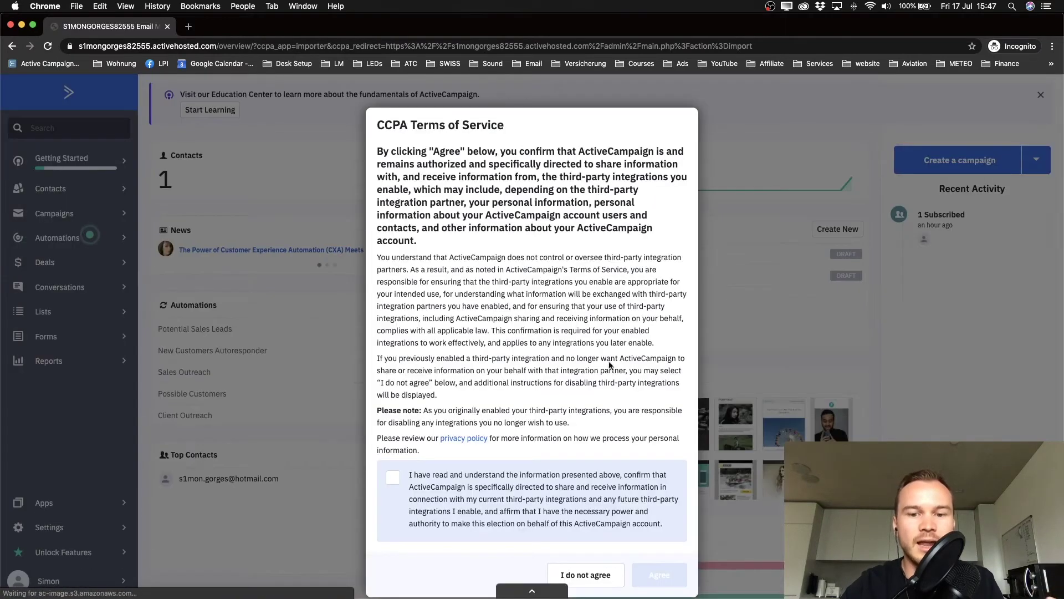
left_click(393, 474)
left_click(650, 571)
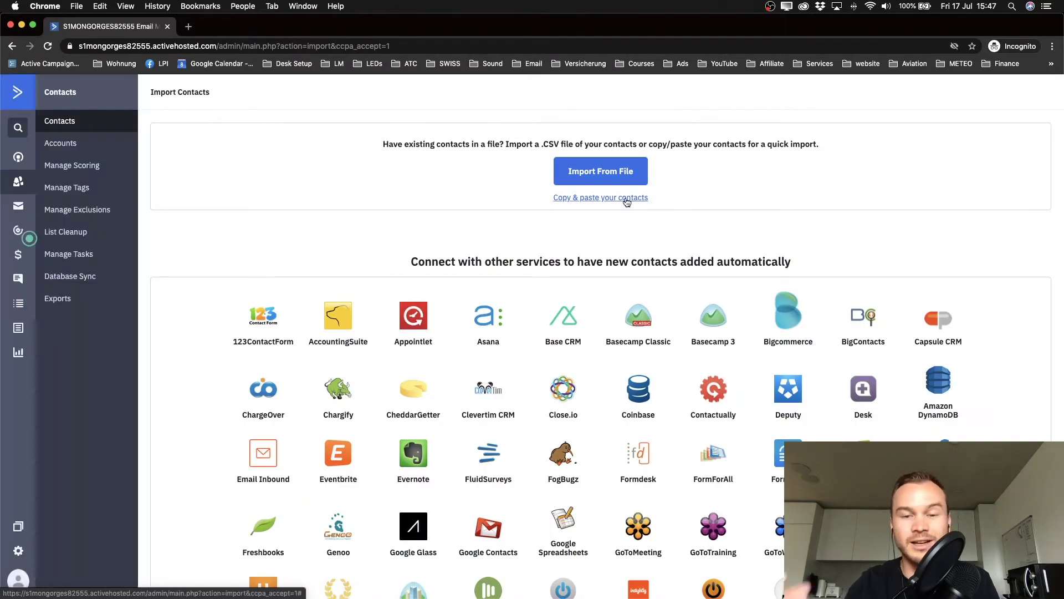
Step: Close the paste-import window and highlight the .CSV mention on the Import Contacts page
left_click(604, 199)
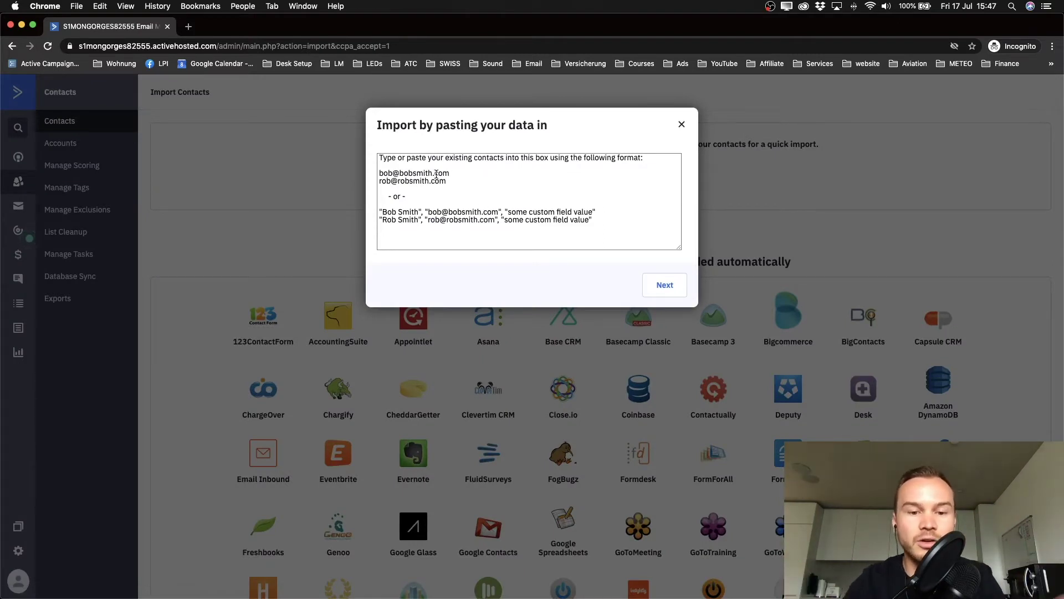
left_click(674, 127)
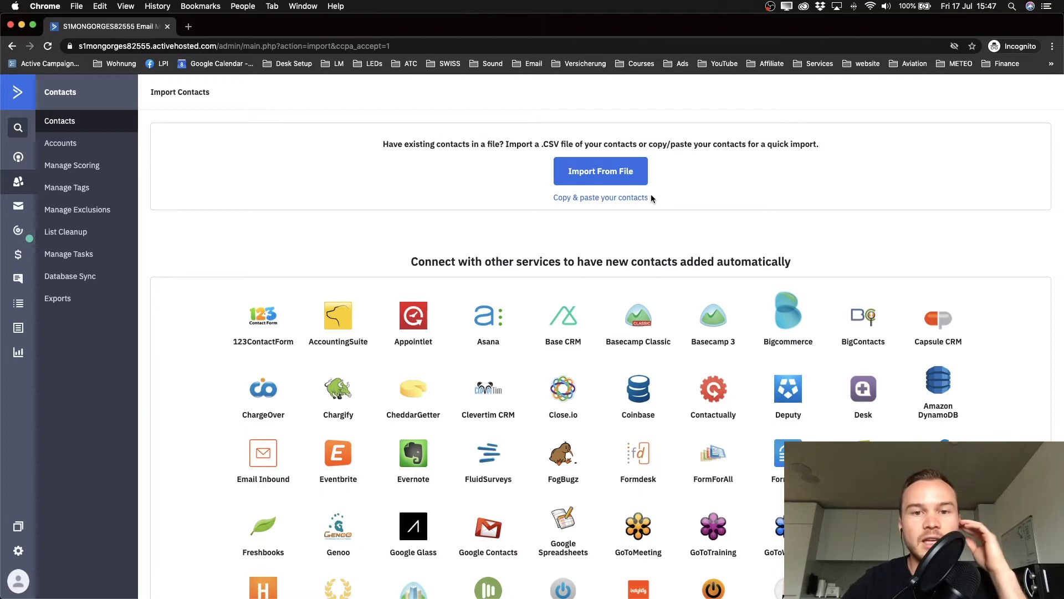
mouse_move(564, 144)
left_mouse_down()
mouse_move(541, 144)
mouse_move(575, 144)
left_mouse_up()
left_click(543, 145)
left_click(513, 200)
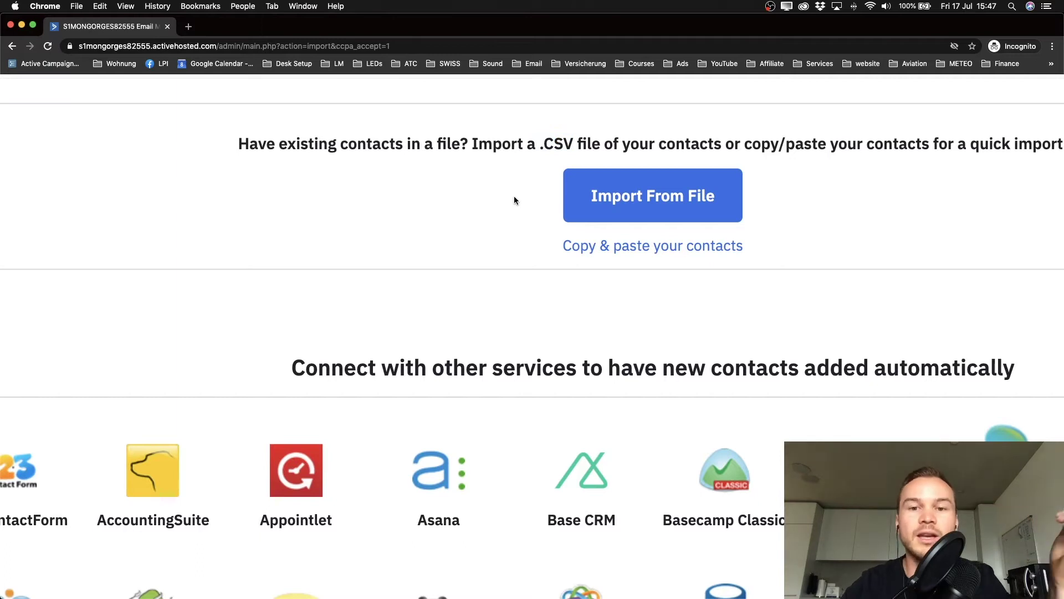
scroll(514, 200, "down", 5)
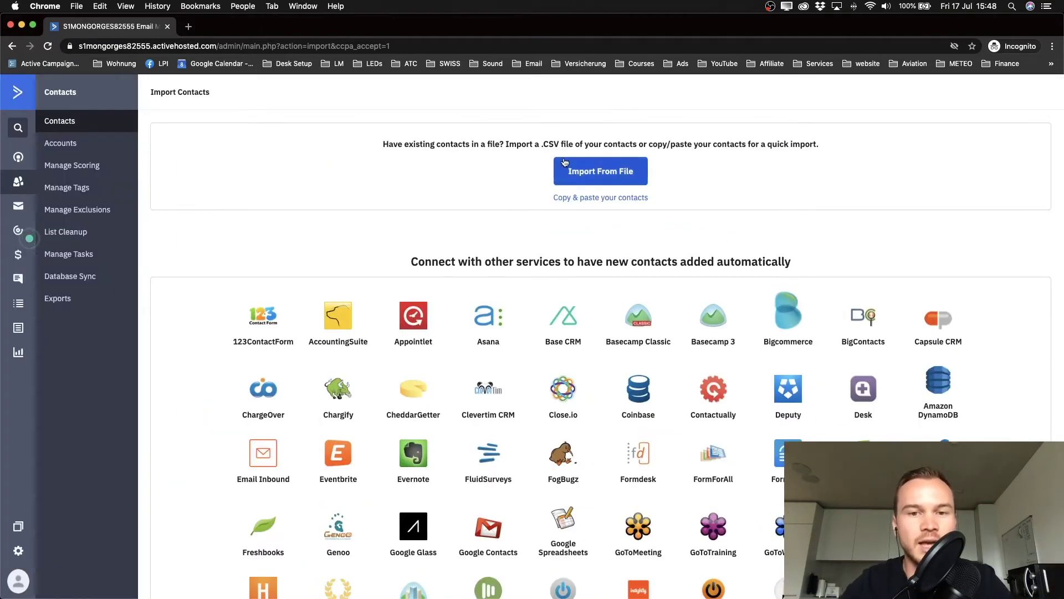
Step: Upload Example_Email_List.csv from the Desktop as the contact import file
left_click(590, 174)
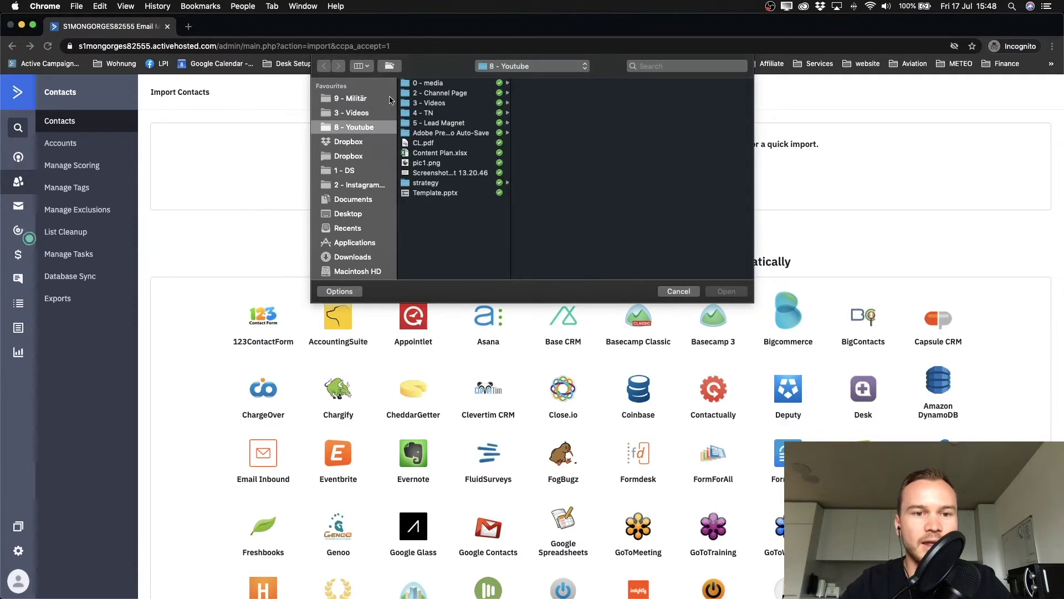
left_click(355, 214)
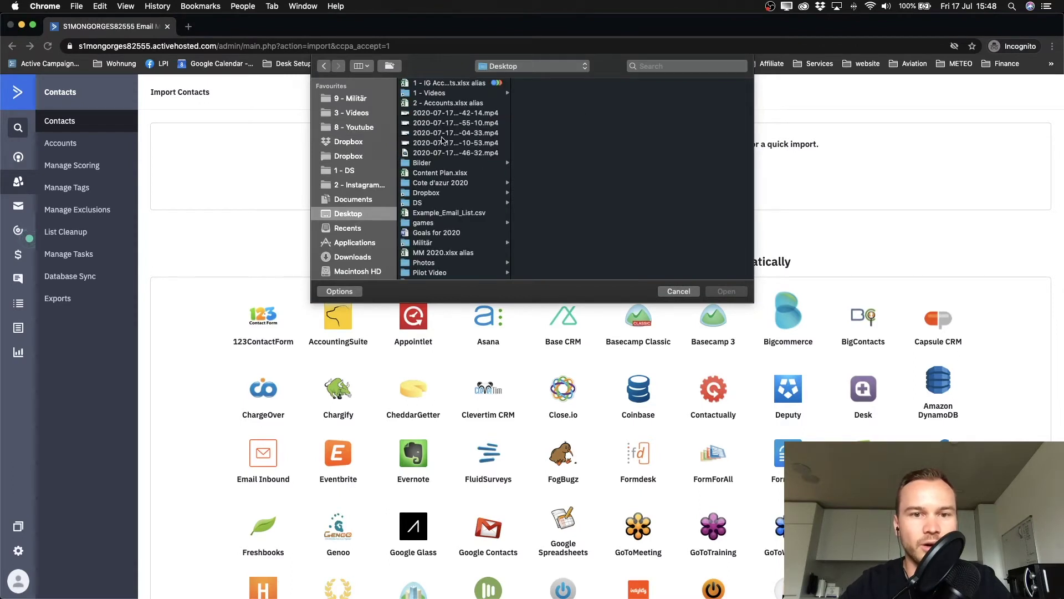
scroll(442, 142, "down", 2)
left_click(442, 189)
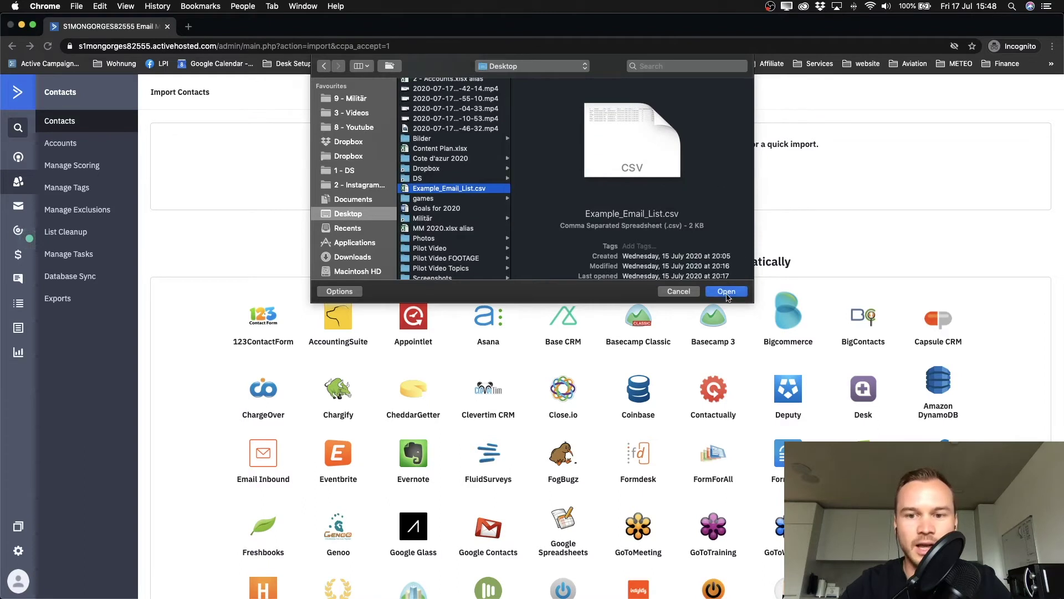
left_click(726, 291)
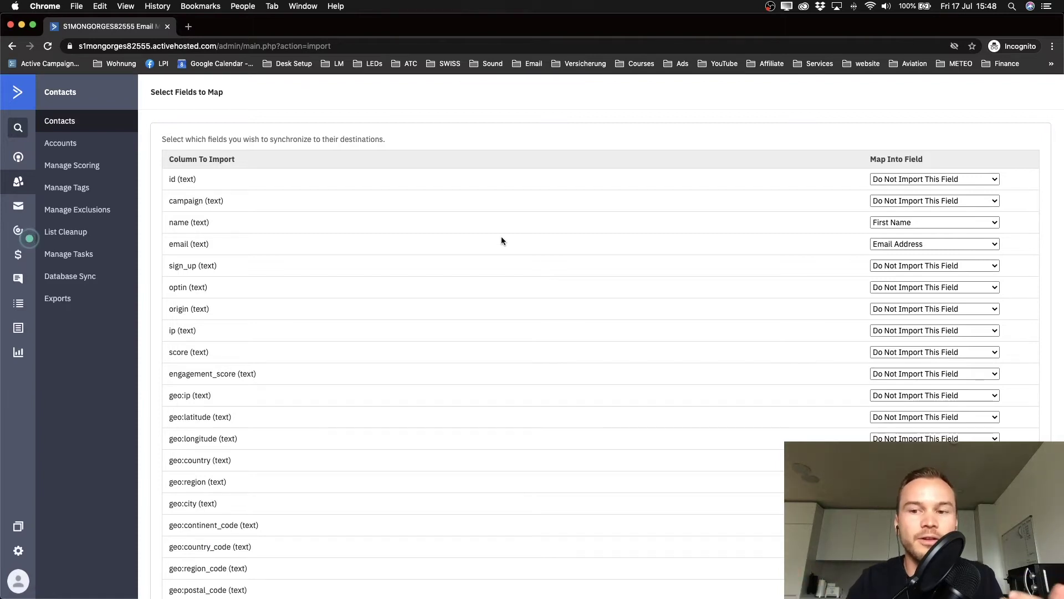
key("ctrl+Up")
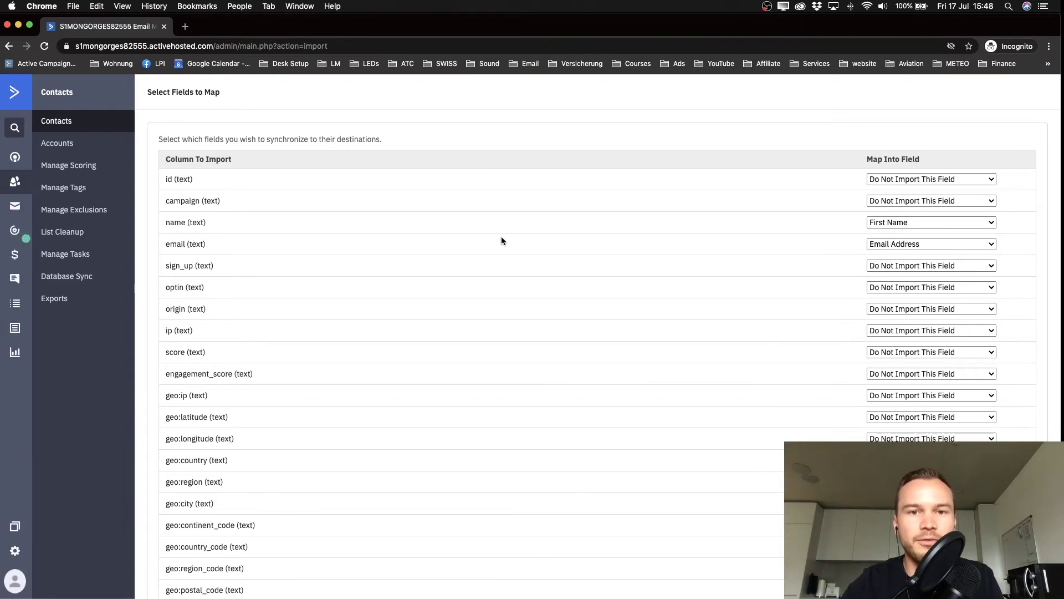
Step: Open Example_Email_List.csv in Excel and auto-fit the campaign (B) and email (D) columns
left_click(665, 52)
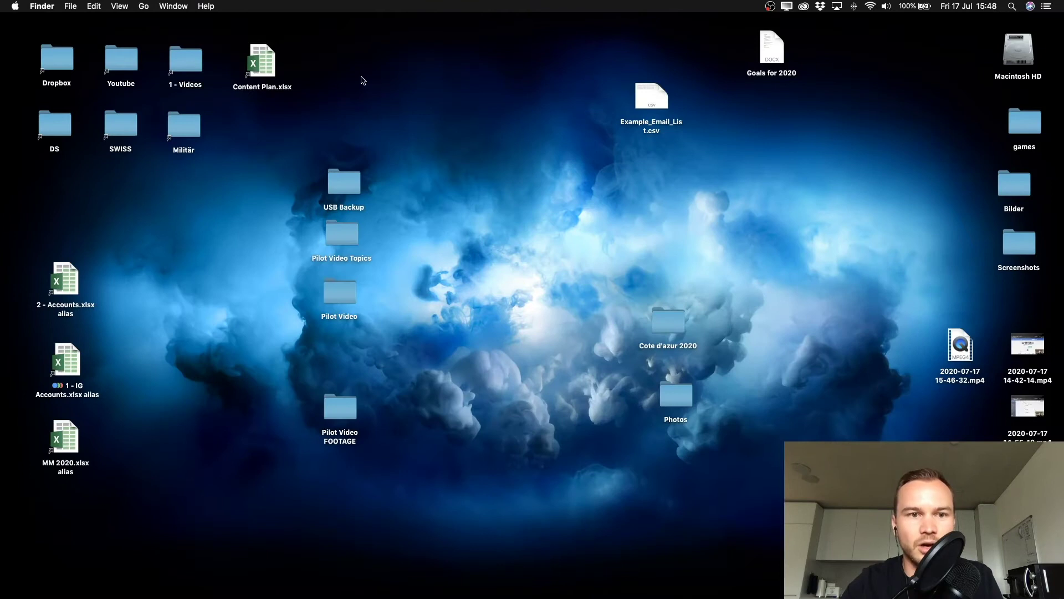
left_click(648, 128)
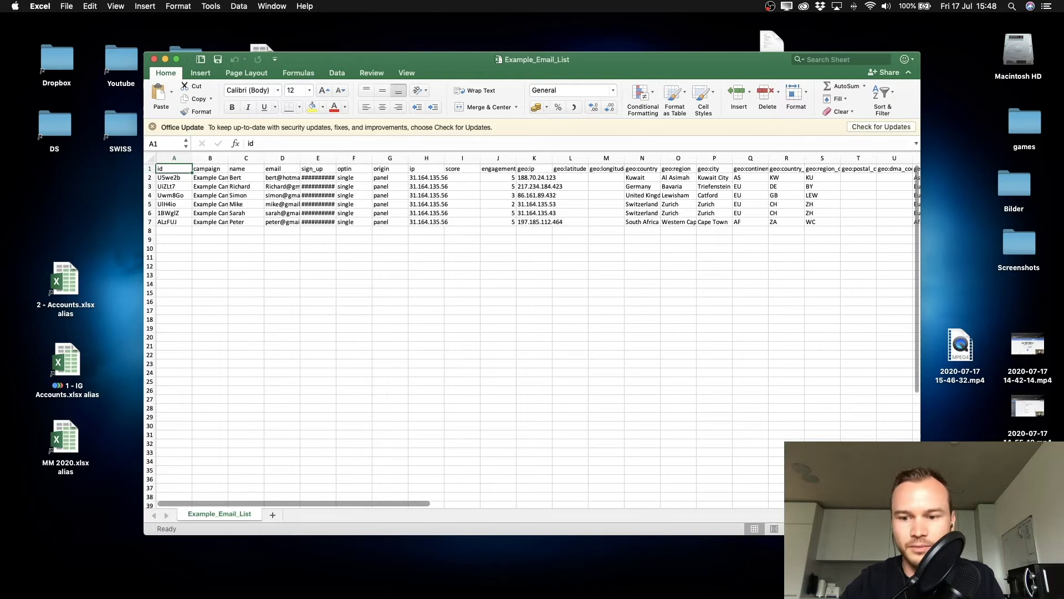
scroll(718, 451, "up", 5)
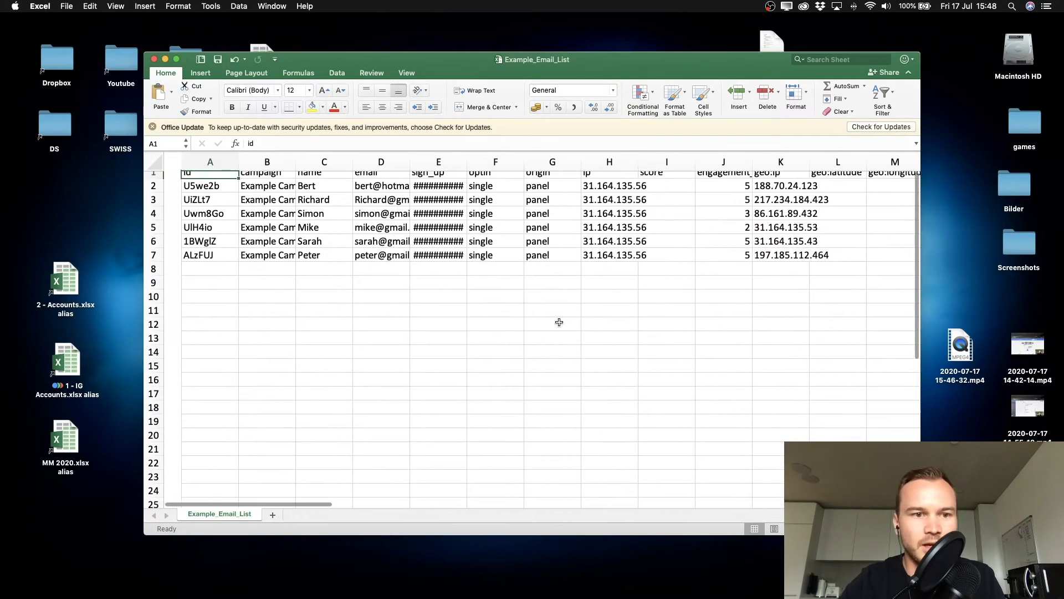
left_click(249, 180)
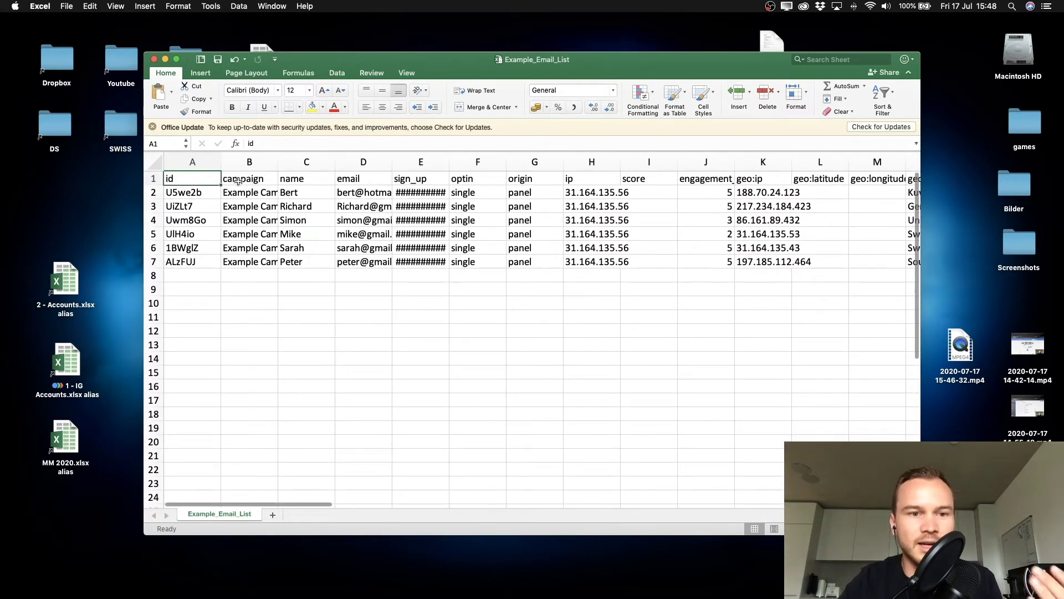
double_click(277, 162)
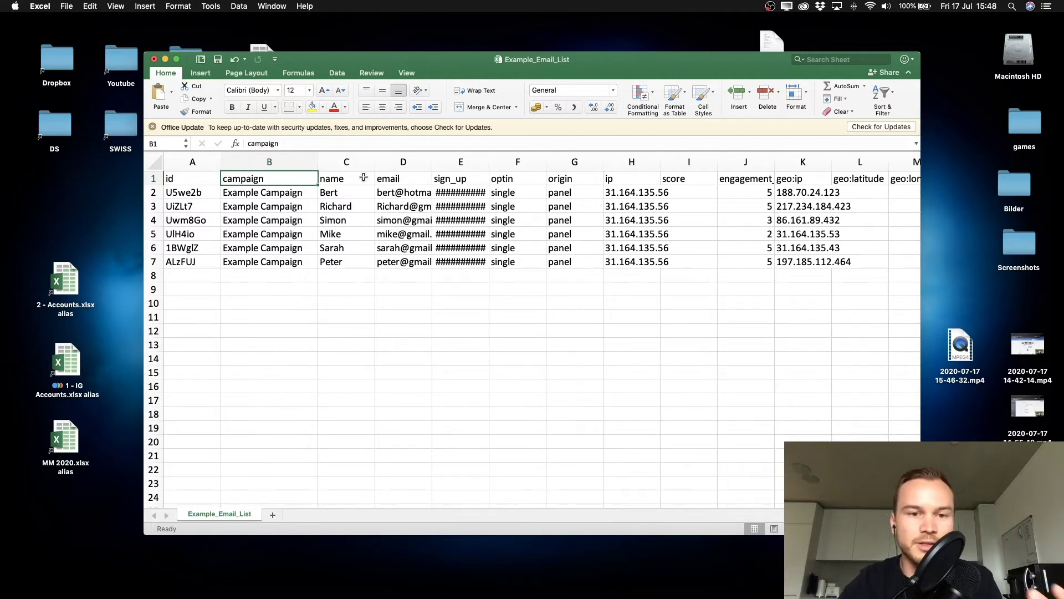
double_click(432, 161)
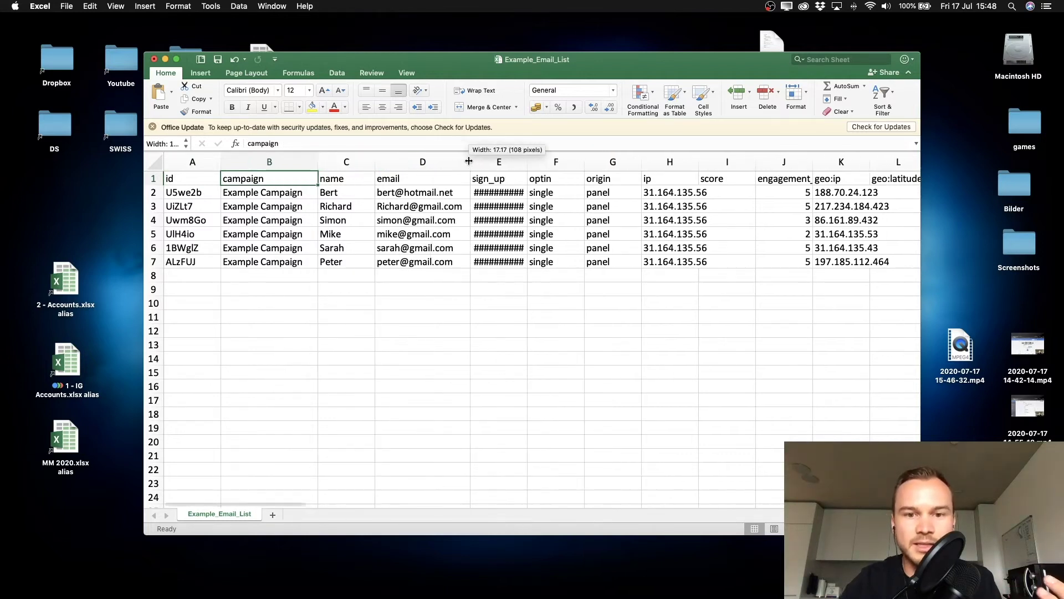
scroll(560, 251, "right", 5)
scroll(560, 251, "right", 8)
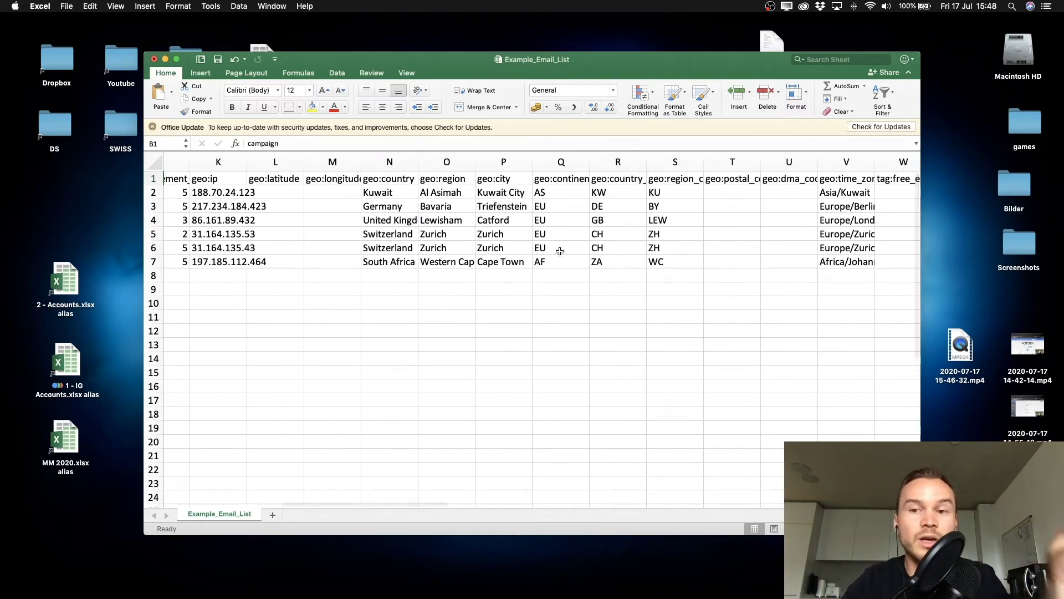
key("ctrl+Up")
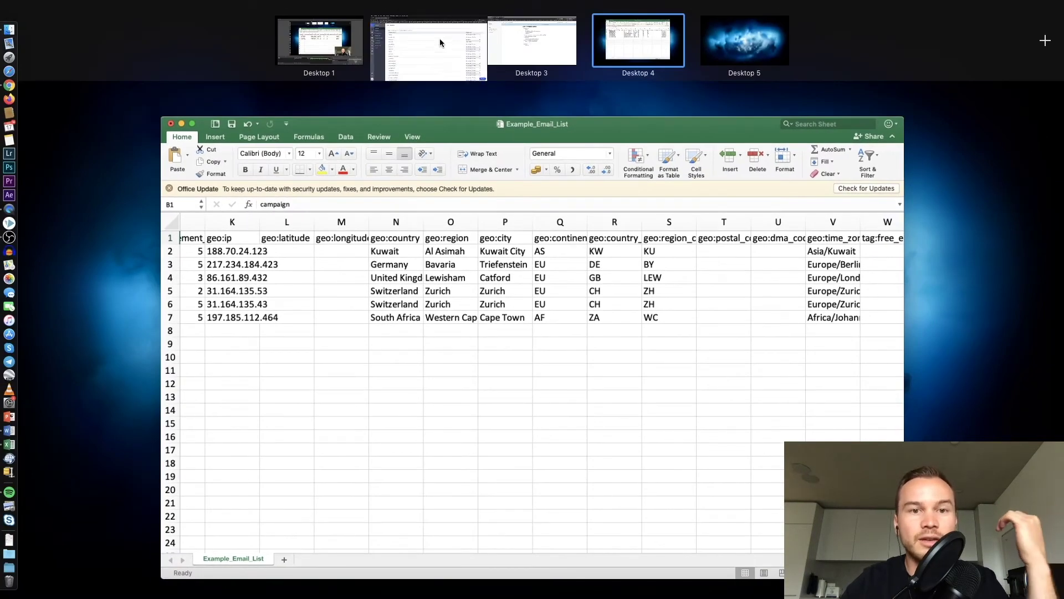
Step: Return to the ActiveCampaign mapping page and highlight the name column label
left_click(441, 38)
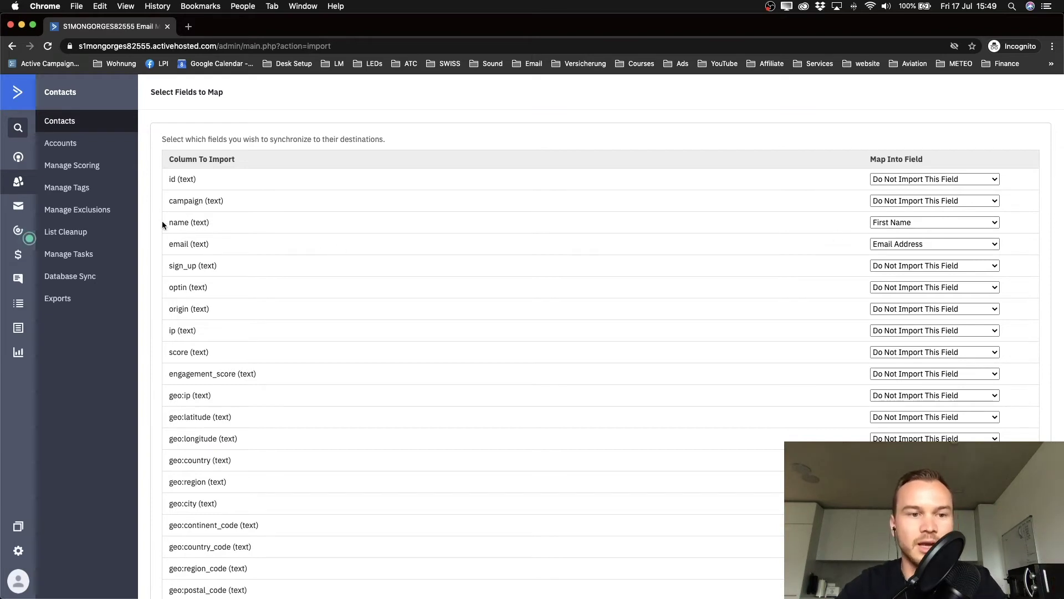
left_click_drag(163, 221, 204, 223)
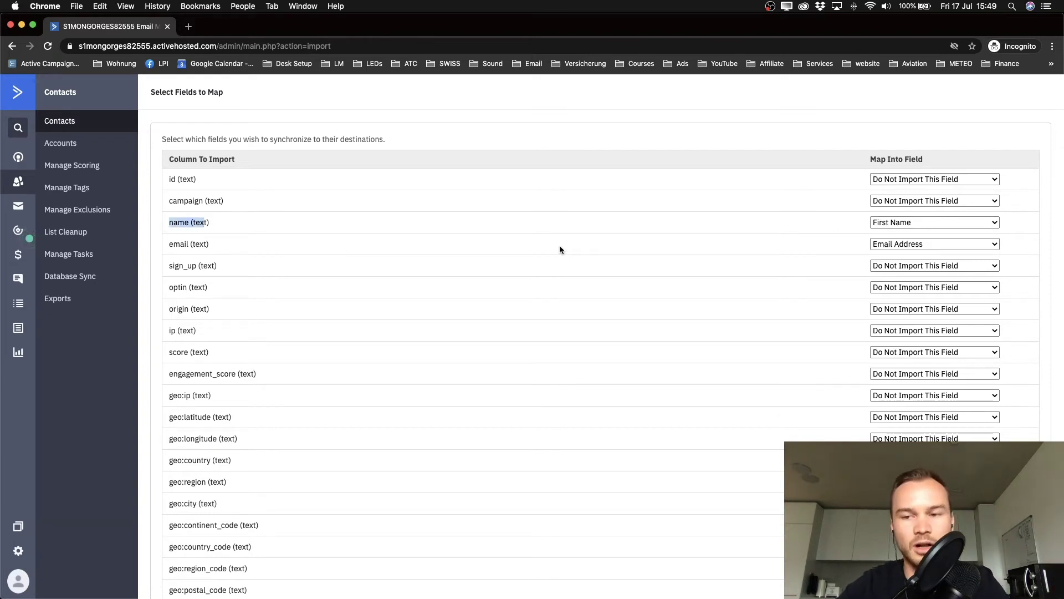
Step: Map the name column to First & Last Name
left_click(888, 224)
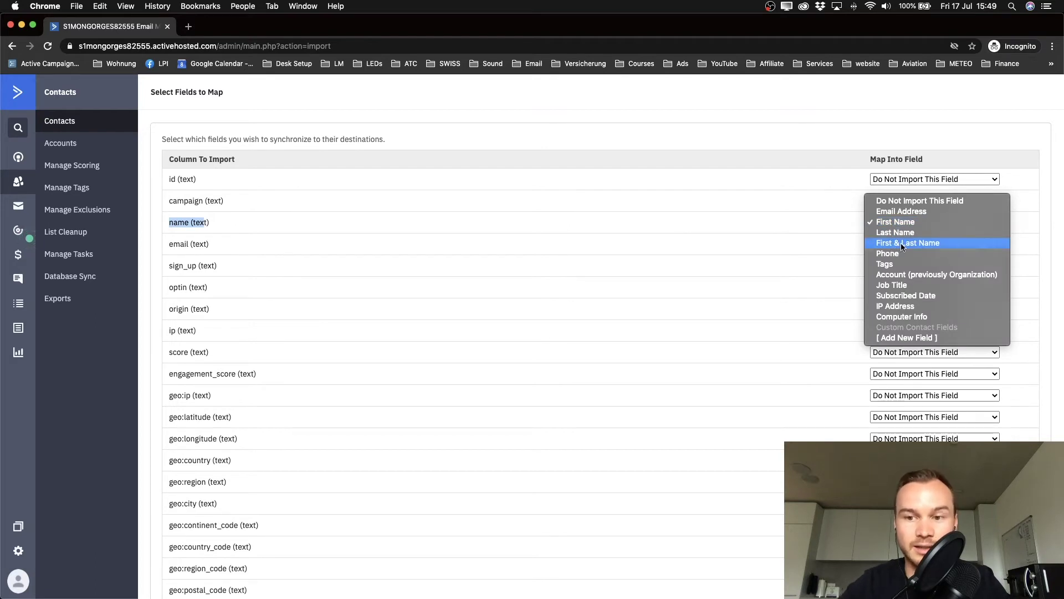
left_click(723, 220)
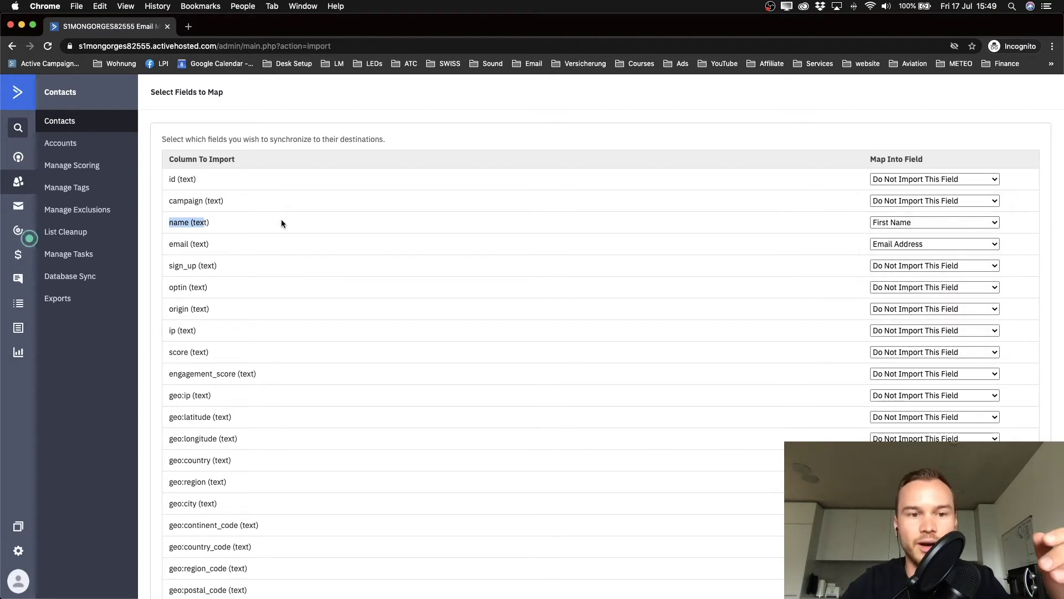
left_click(889, 222)
left_click(900, 245)
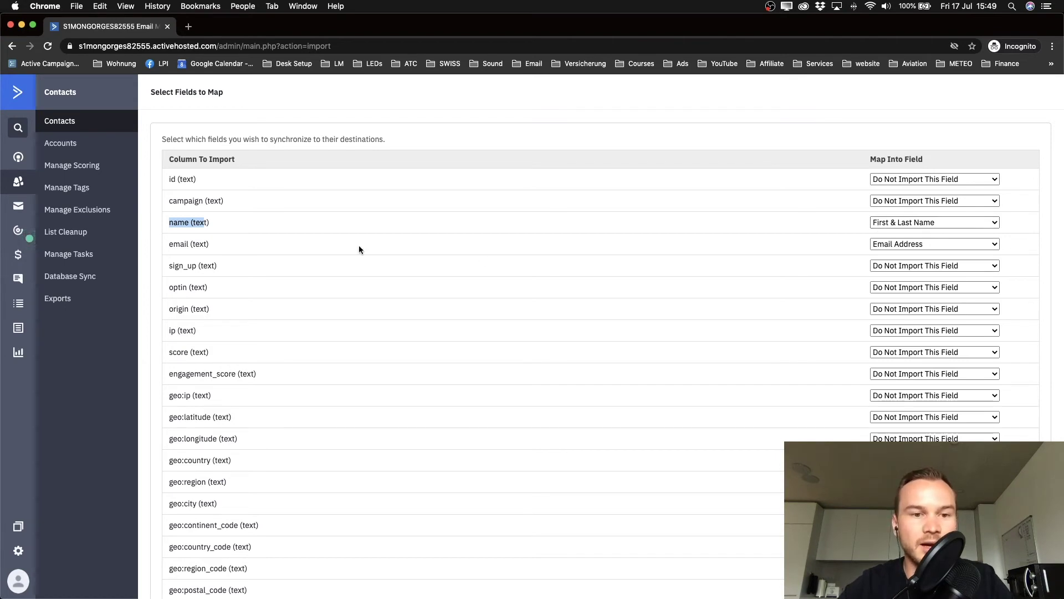
Step: Set the custom:birthdate column to Do Not Import This Field
scroll(997, 259, "up", 5)
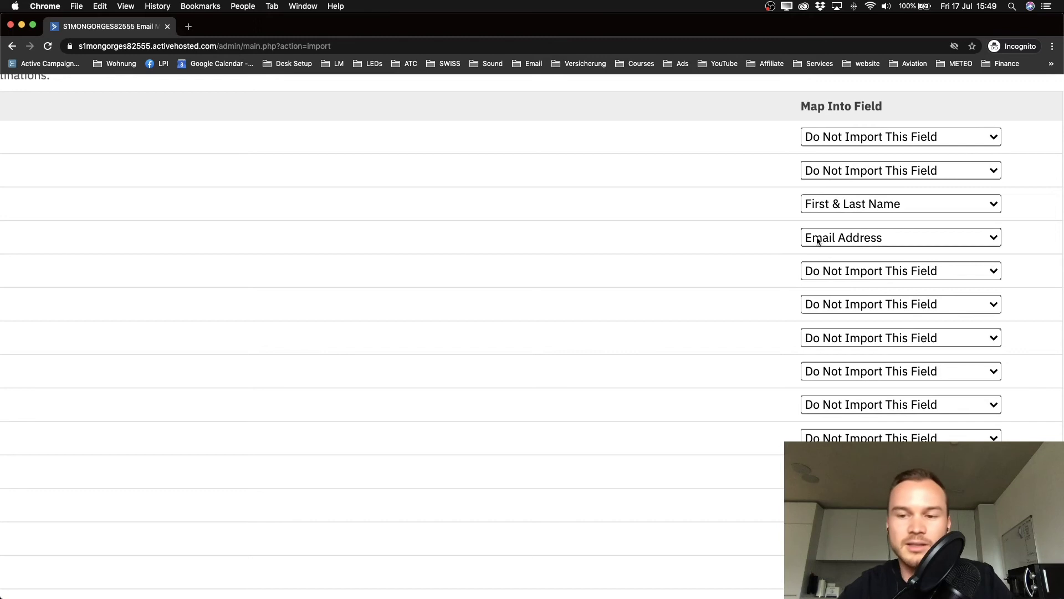
scroll(817, 237, "down", 5)
scroll(891, 216, "down", 4)
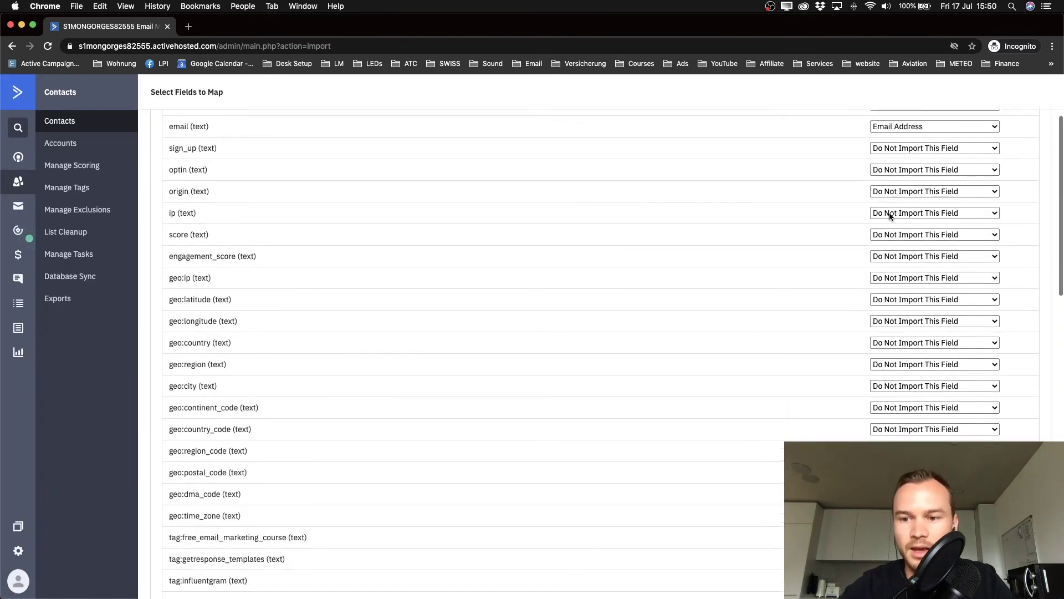
scroll(924, 181, "down", 6)
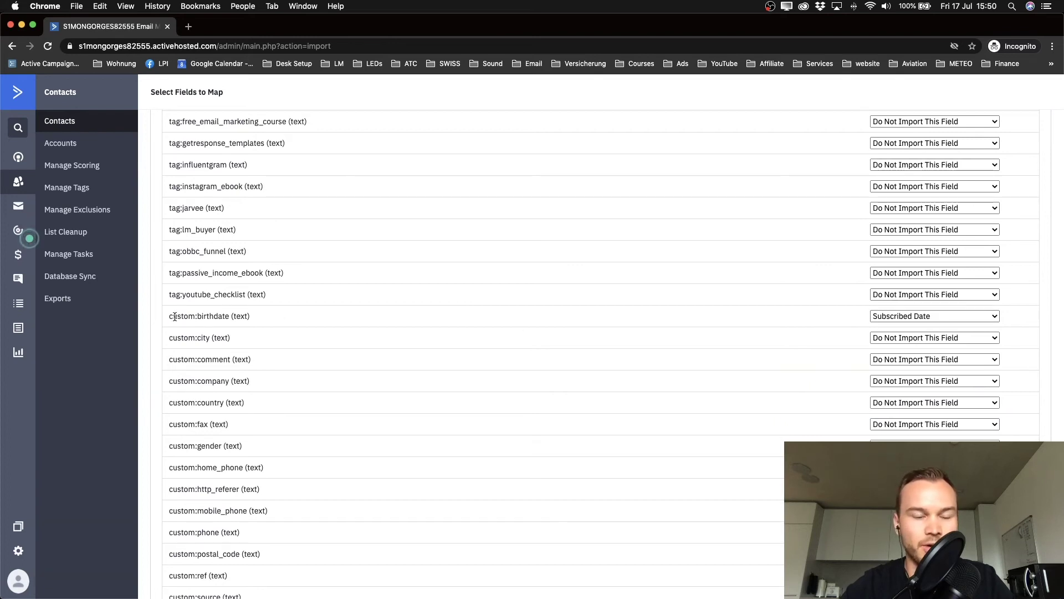
left_click_drag(174, 316, 254, 317)
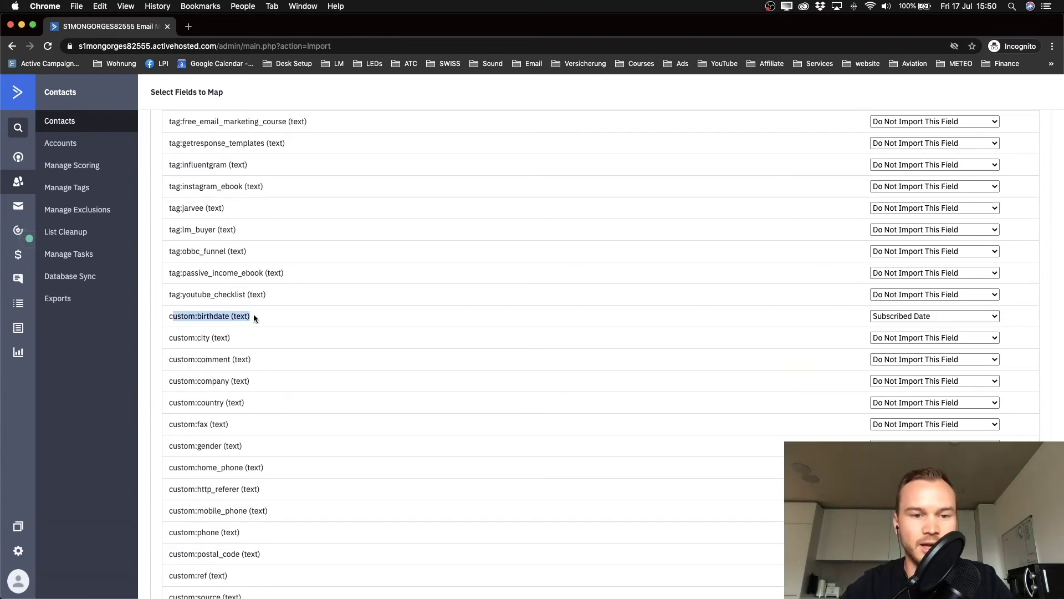
left_click(908, 317)
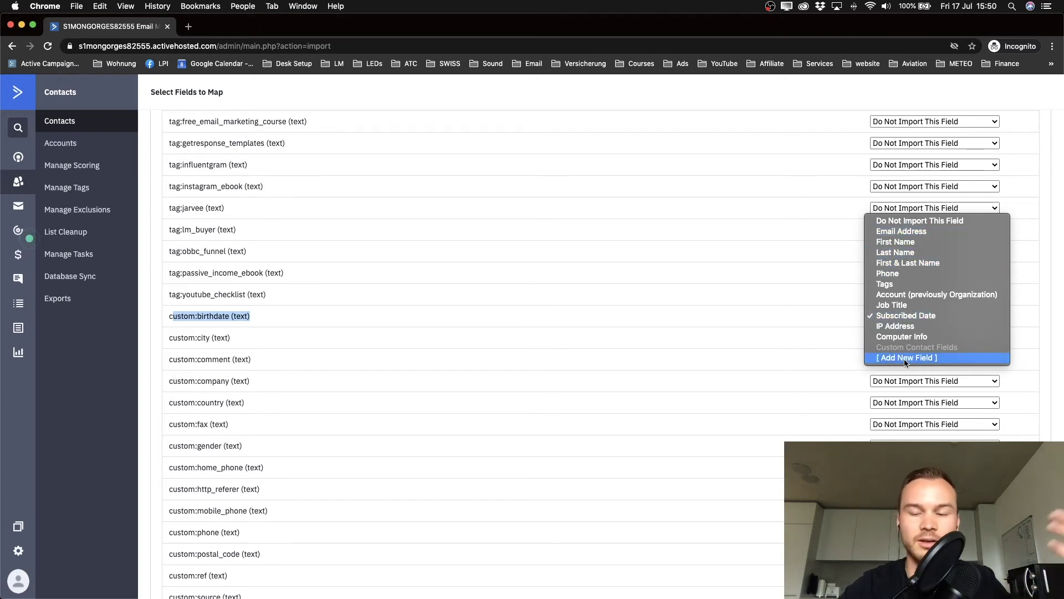
left_click(898, 221)
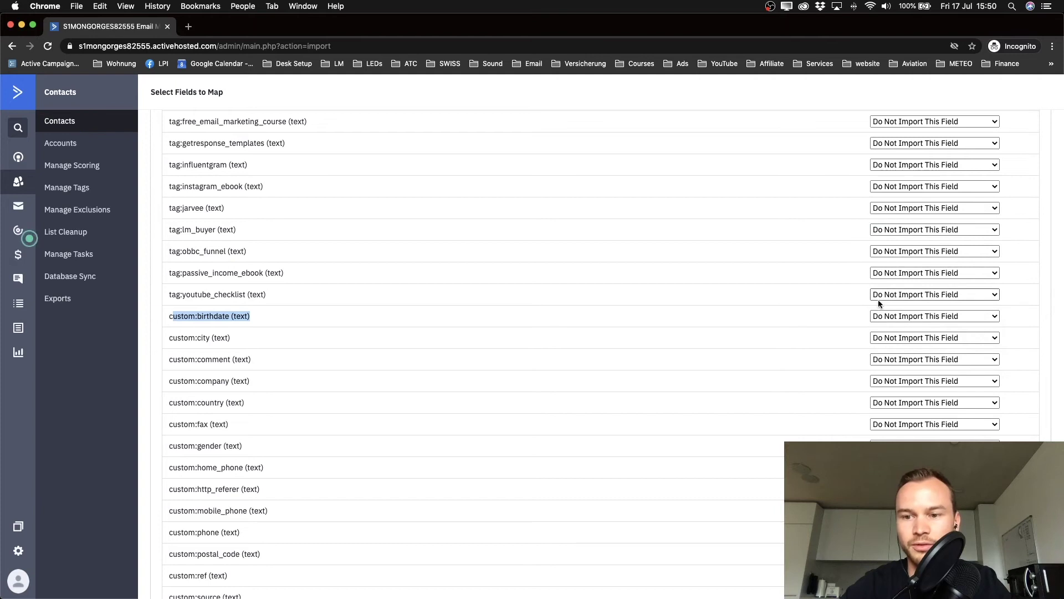
left_click(822, 312)
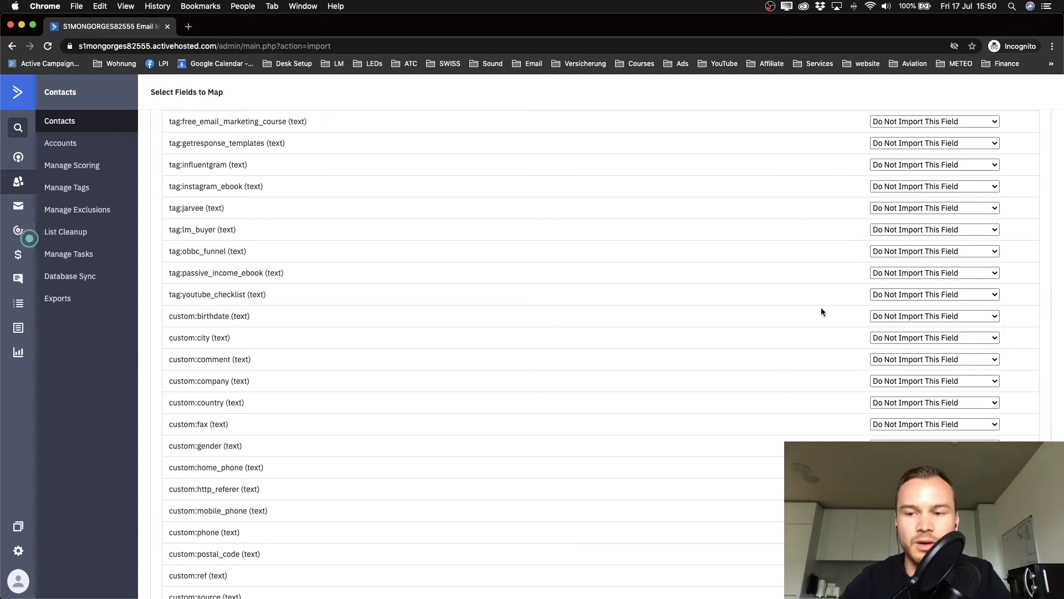
Step: Change the last_update column from Last Name to Do Not Import This Field
scroll(813, 345, "down", 6)
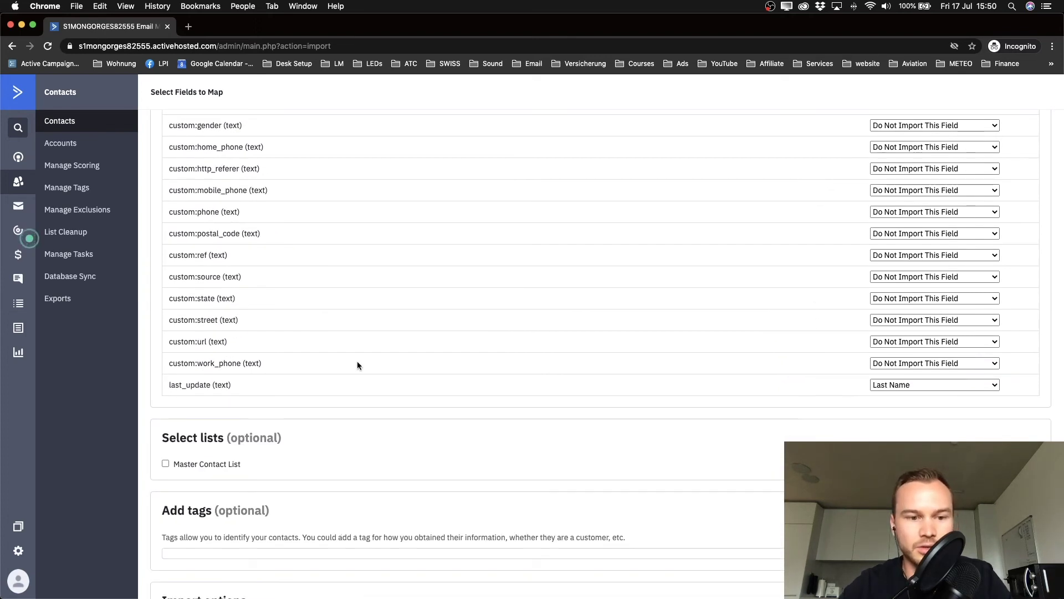
left_click_drag(167, 385, 264, 384)
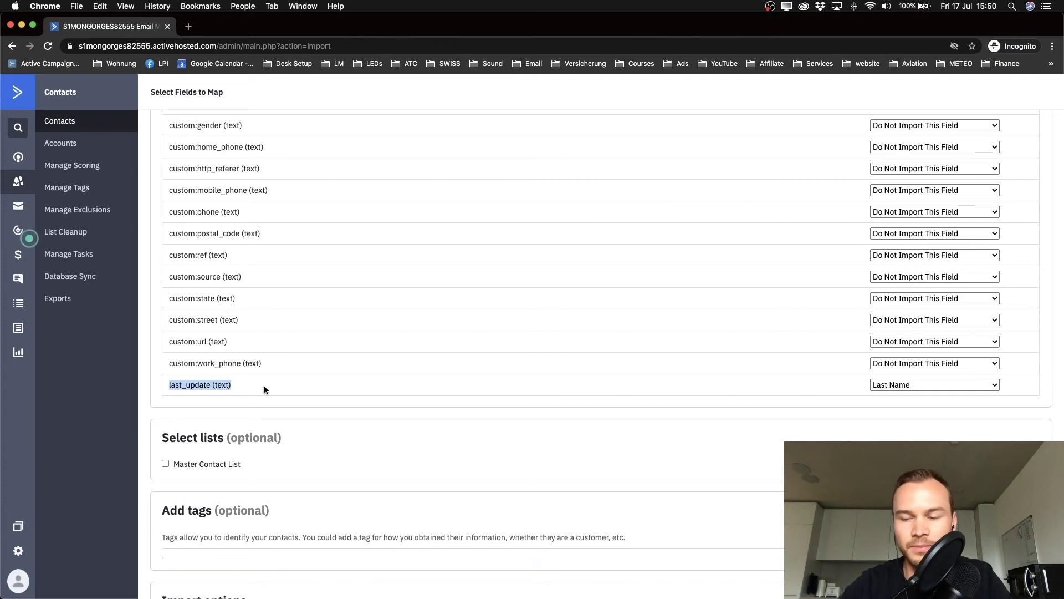
left_click(917, 384)
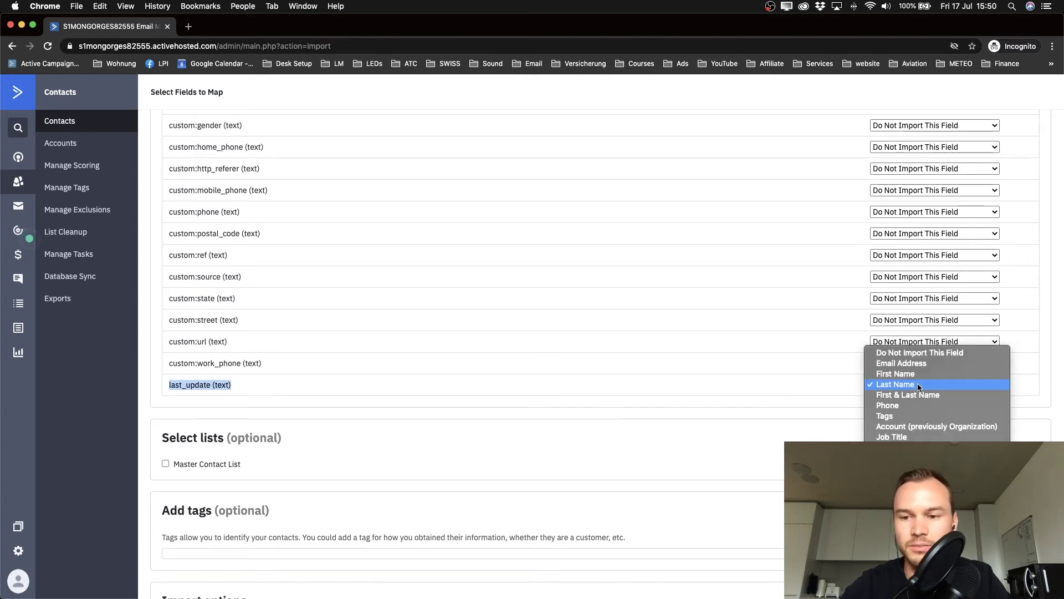
left_click(904, 356)
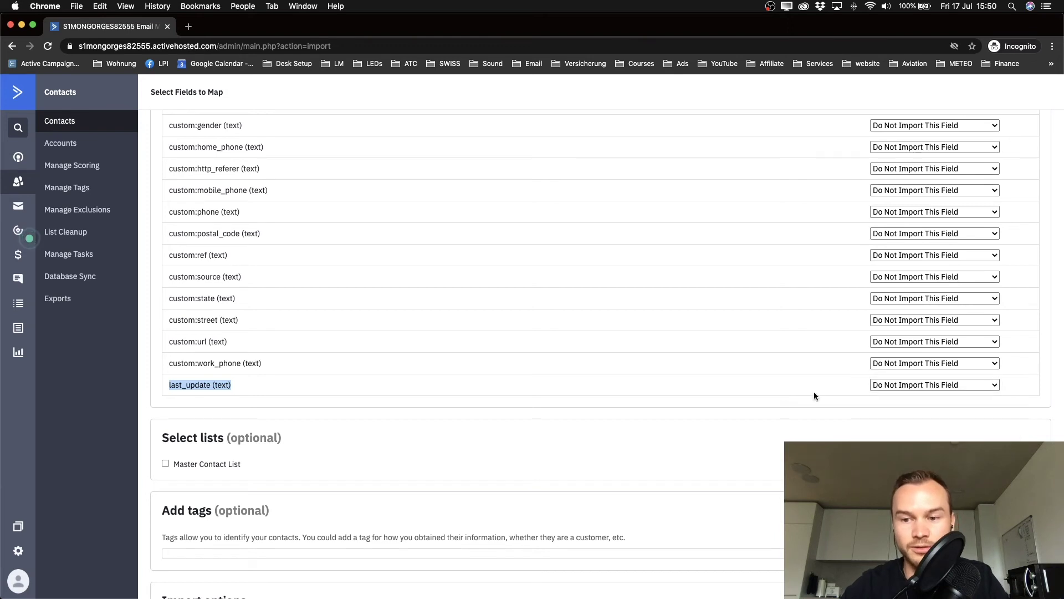
scroll(809, 406, "up", 15)
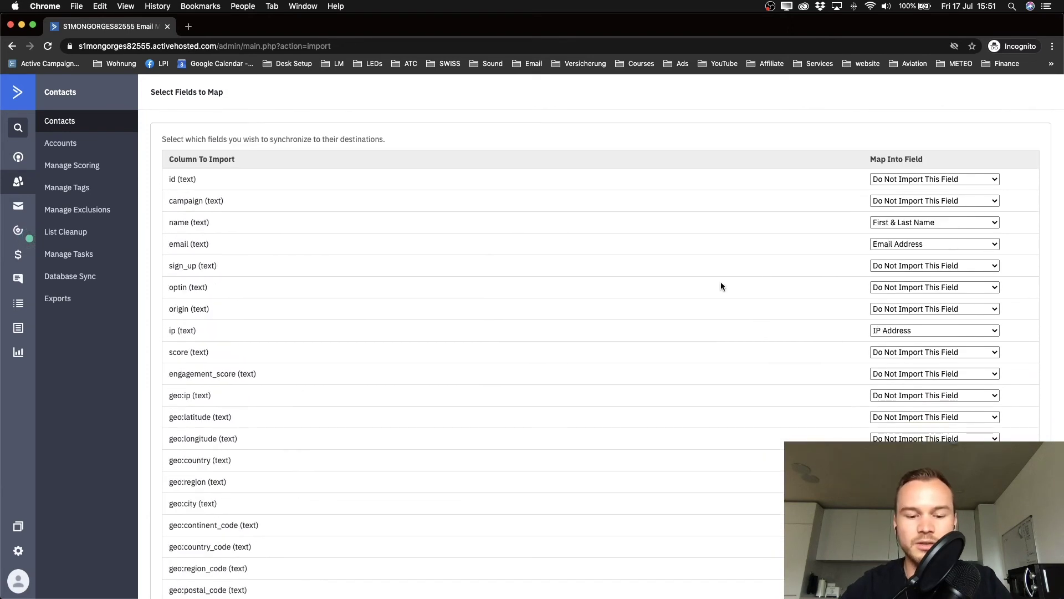
scroll(623, 304, "down", 12)
scroll(623, 304, "down", 5)
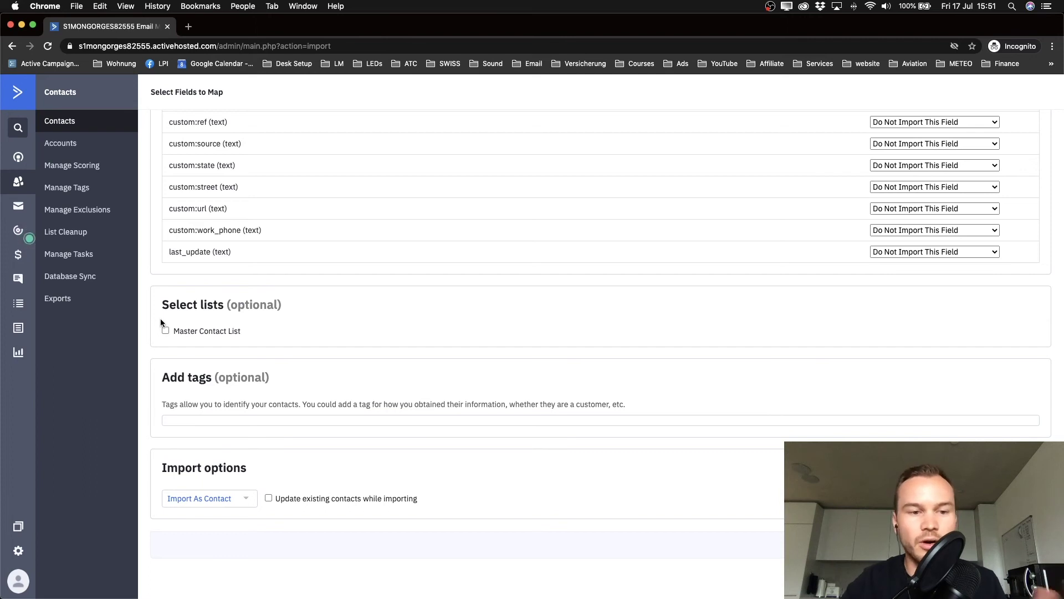
Step: Add imported contacts to Master Contact List, trying a customer_pro tag then clearing it
left_click(166, 331)
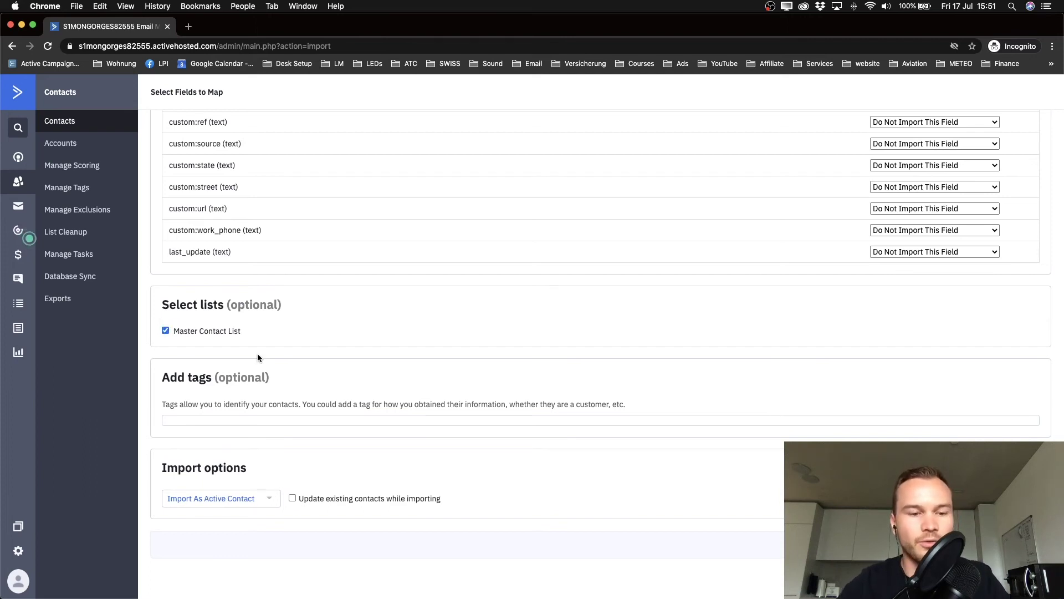
left_click(220, 419)
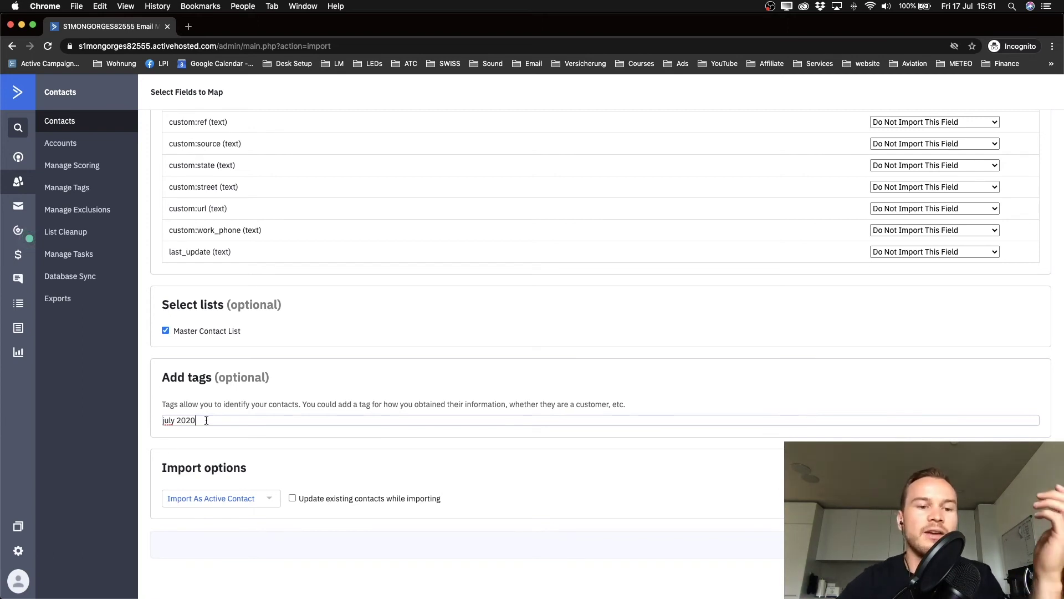
left_click_drag(208, 420, 144, 418)
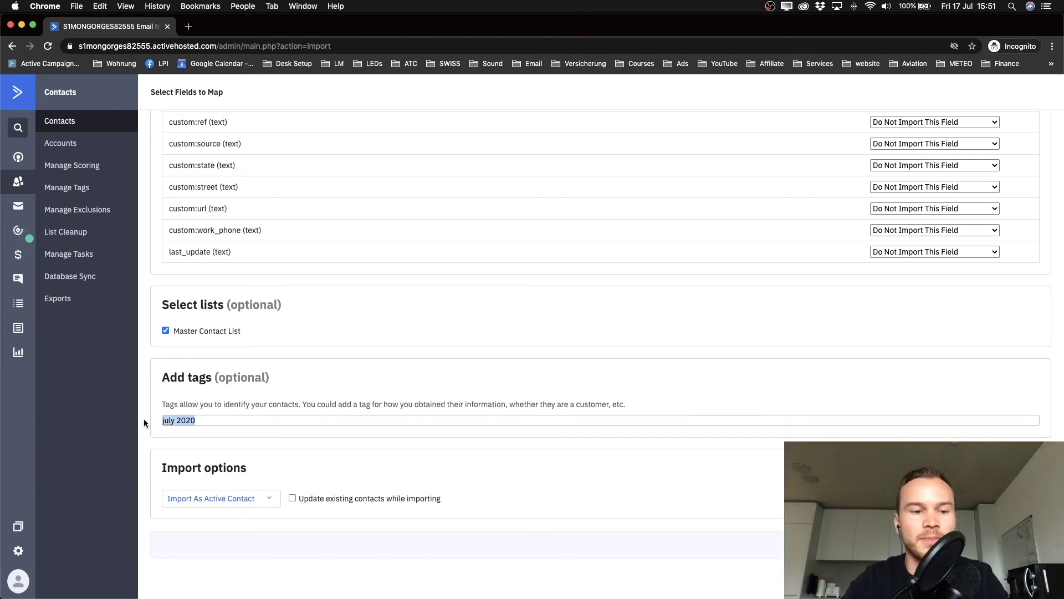
type("c")
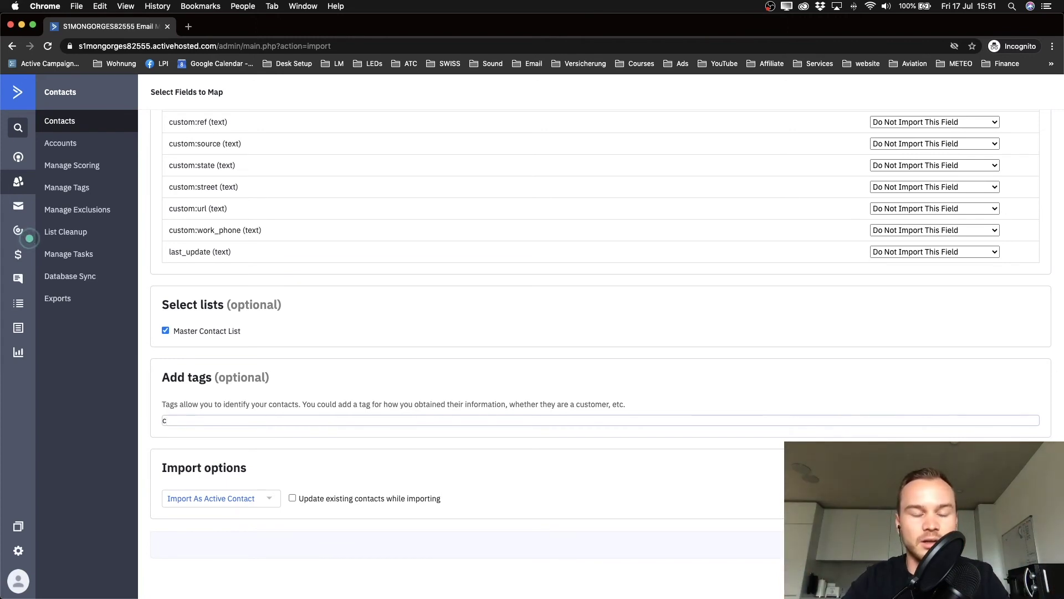
type("ustomer")
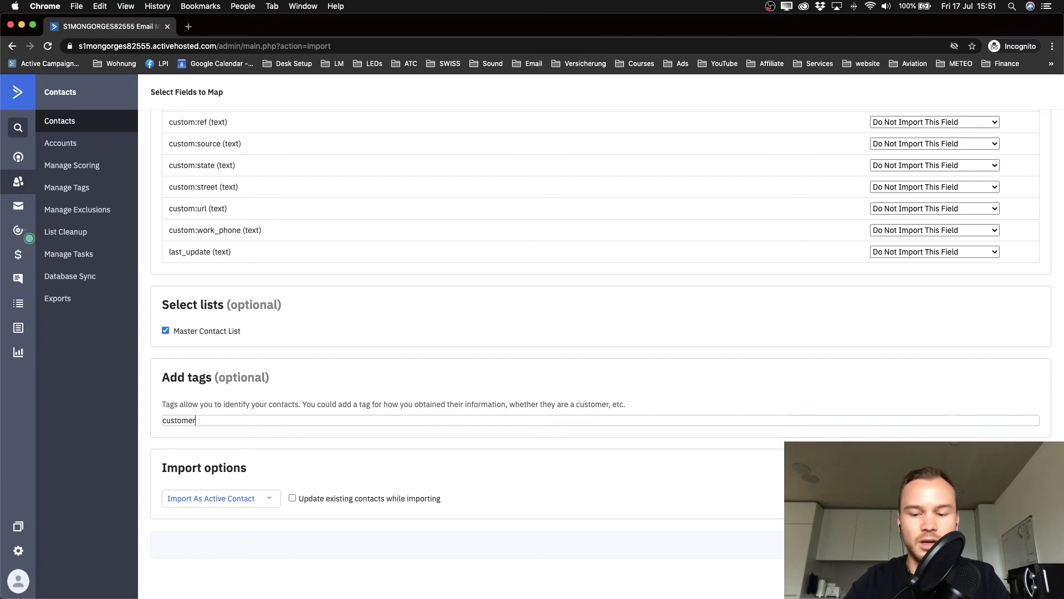
type("_pro")
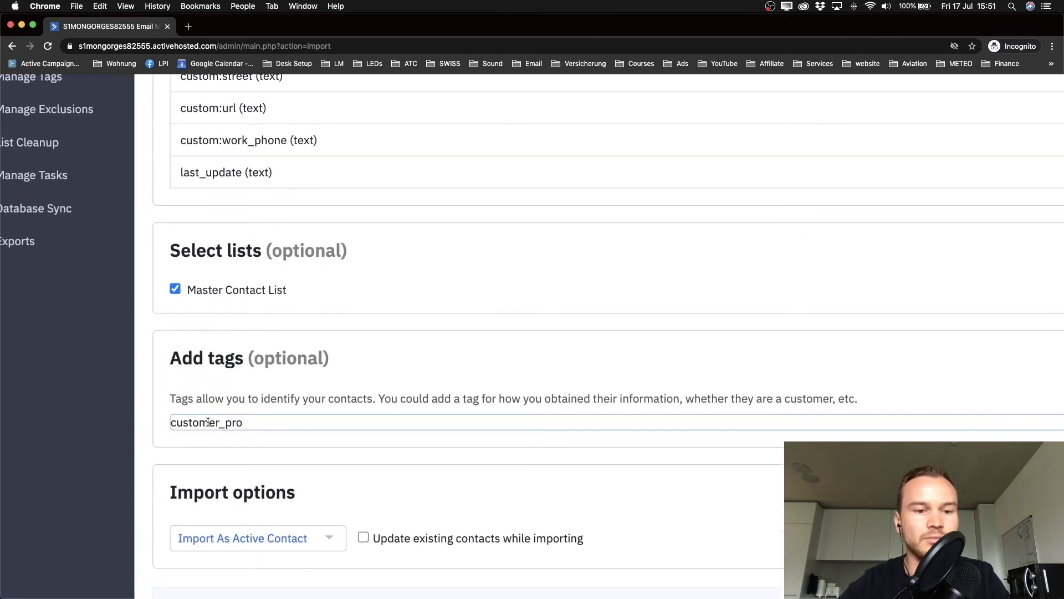
scroll(208, 423, "up", 2)
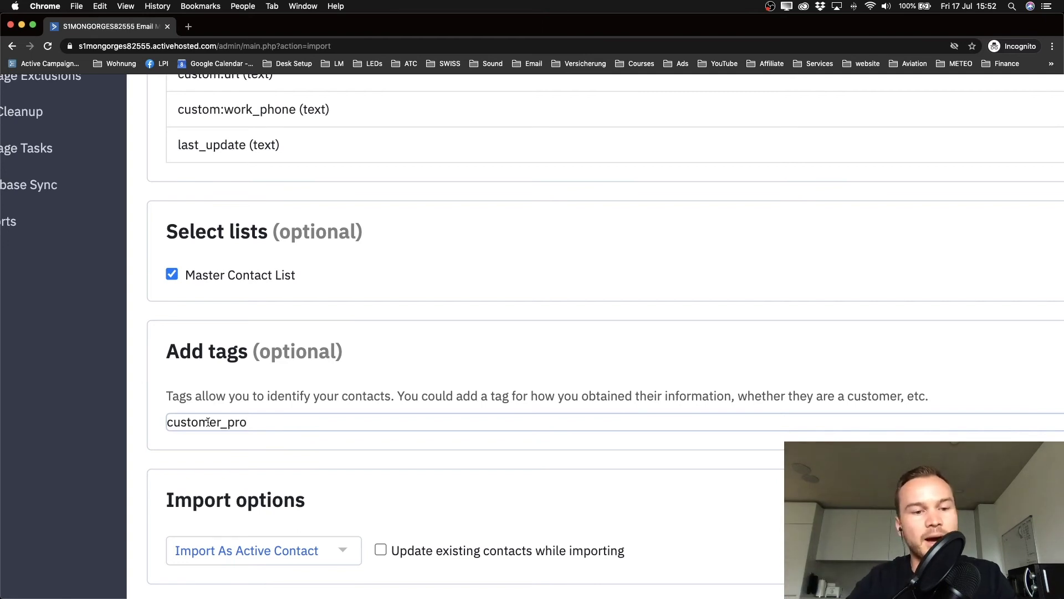
left_click_drag(257, 421, 142, 426)
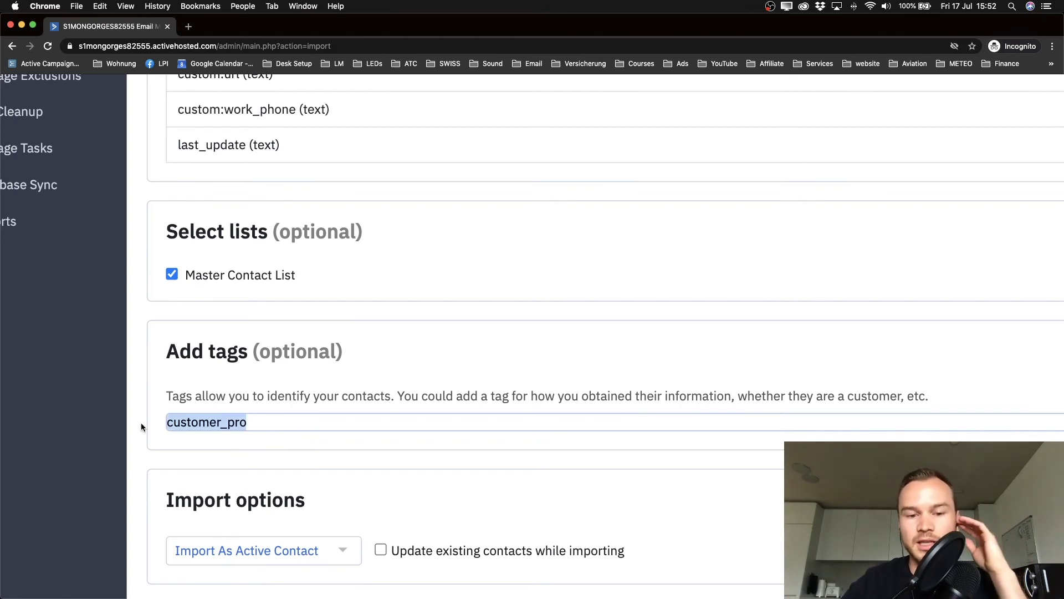
key("BackSpace")
scroll(211, 416, "down", 5)
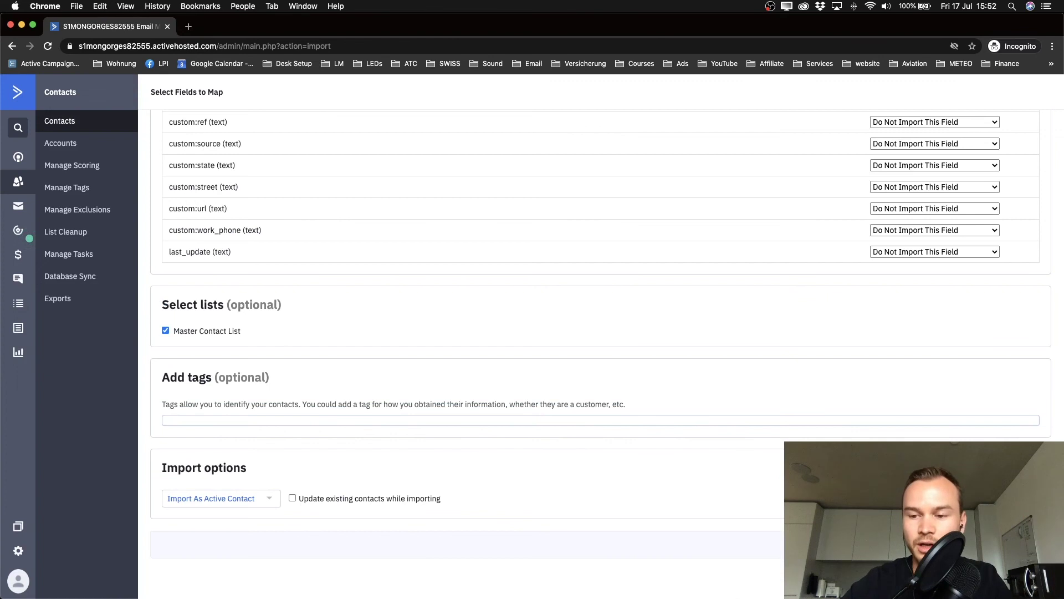
Step: Run Import Now and wait for the import-completed confirmation
left_click(998, 544)
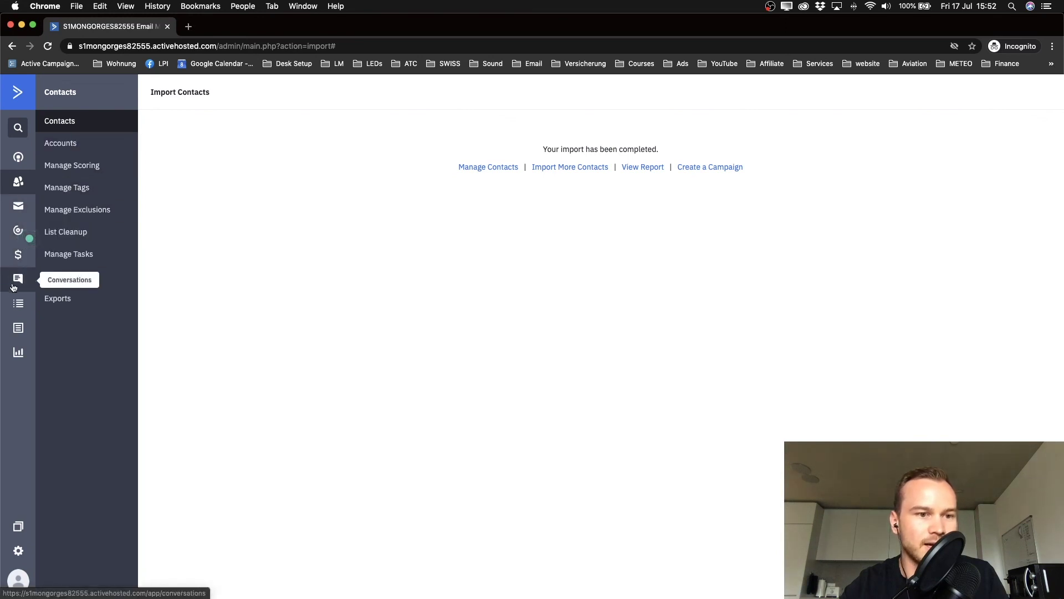
Step: Return to the Lists page and confirm Master Contact List now shows 7 active contacts
left_click(12, 304)
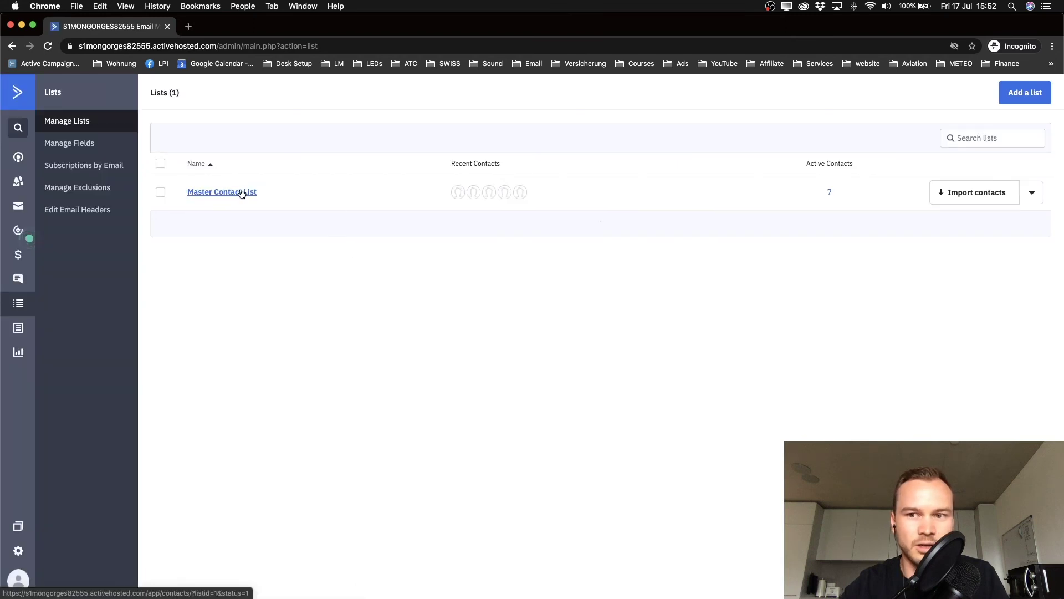
scroll(859, 189, "up", 5)
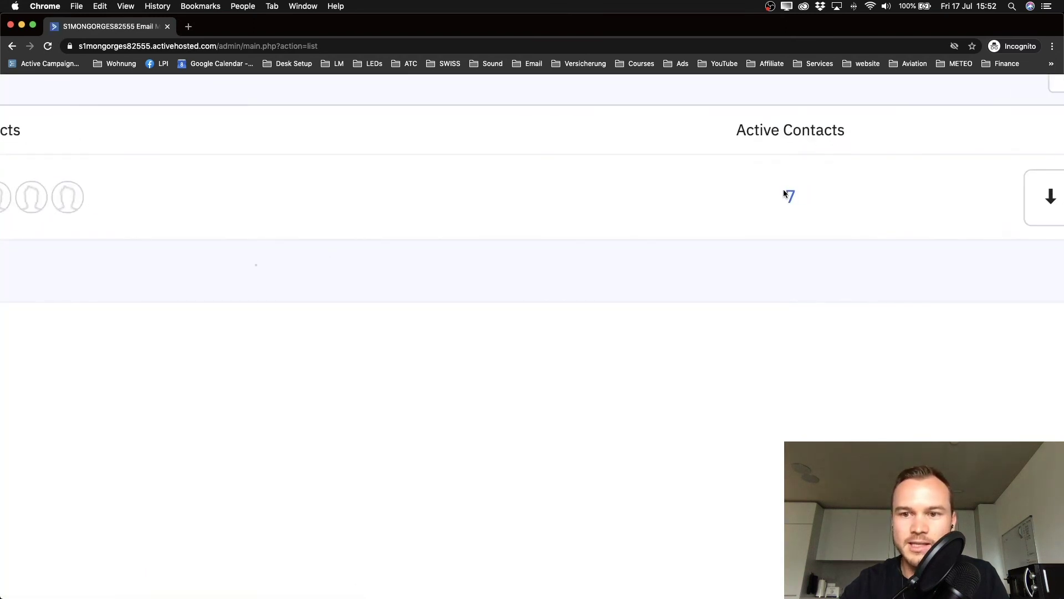
scroll(797, 202, "down", 5)
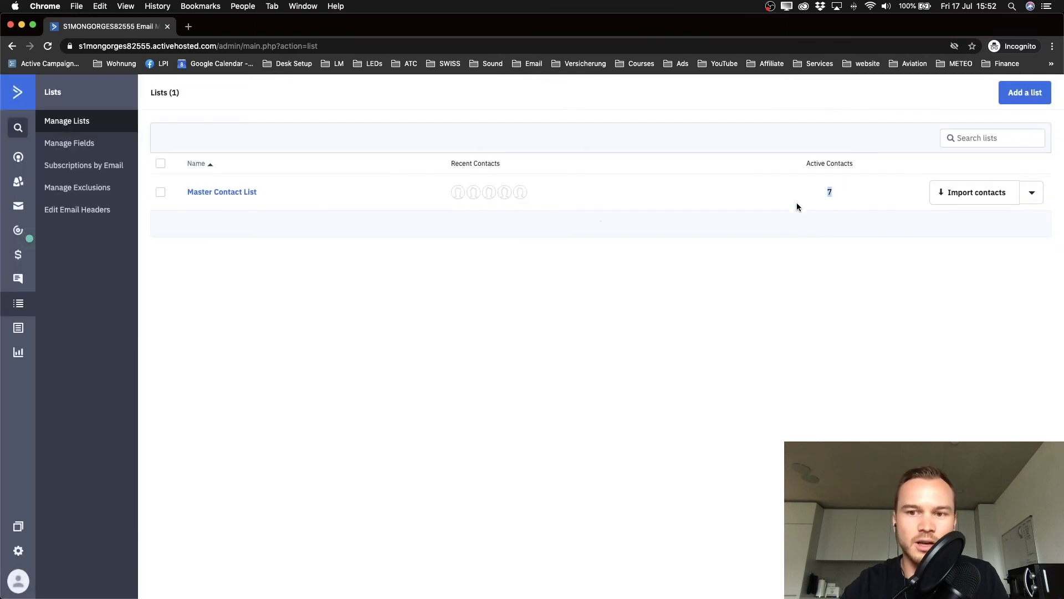
left_click(767, 259)
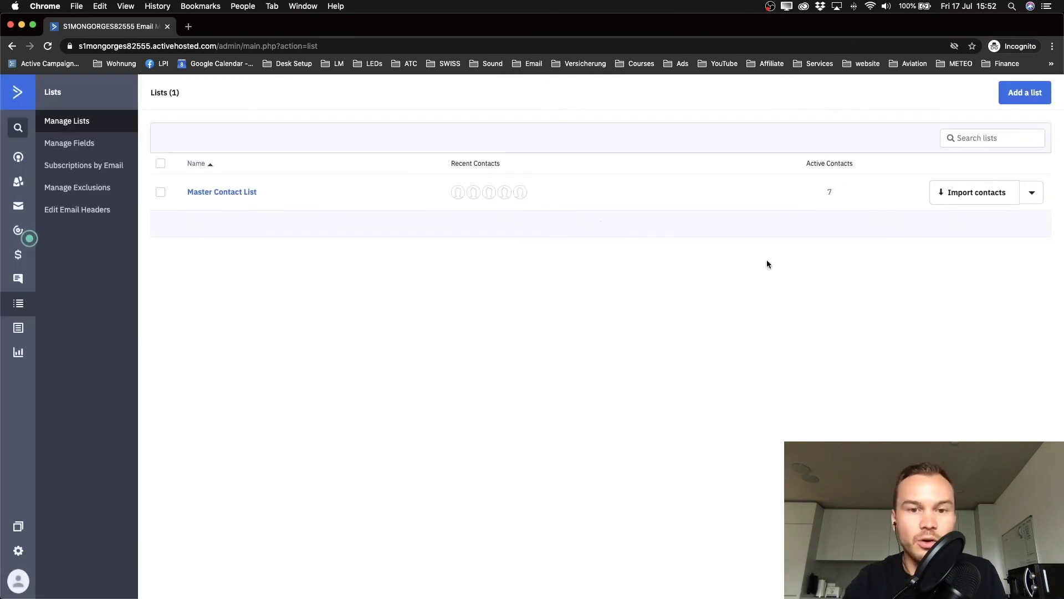